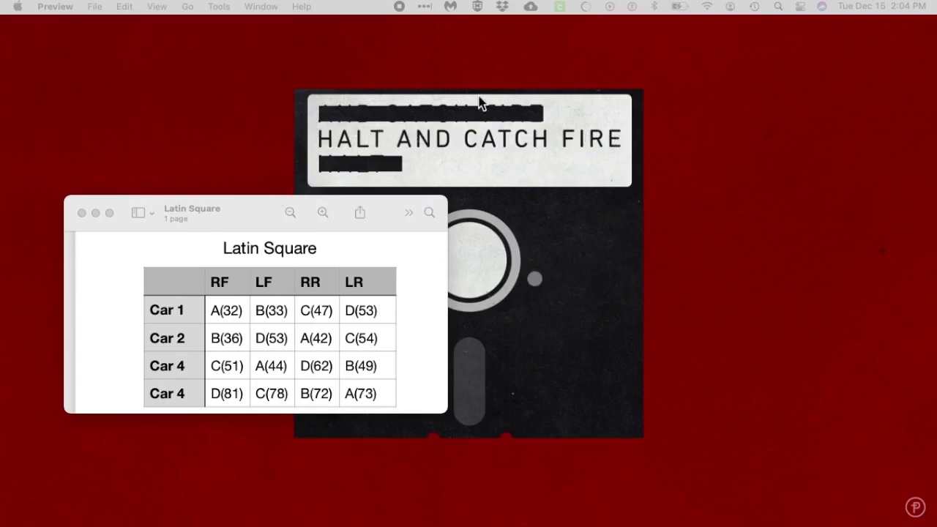
# - Move the Preview Latin Square table to the upper left and place the SPSS Data Editor beside it
pyautogui.moveTo(263, 216); pyautogui.dragTo(455, 64)
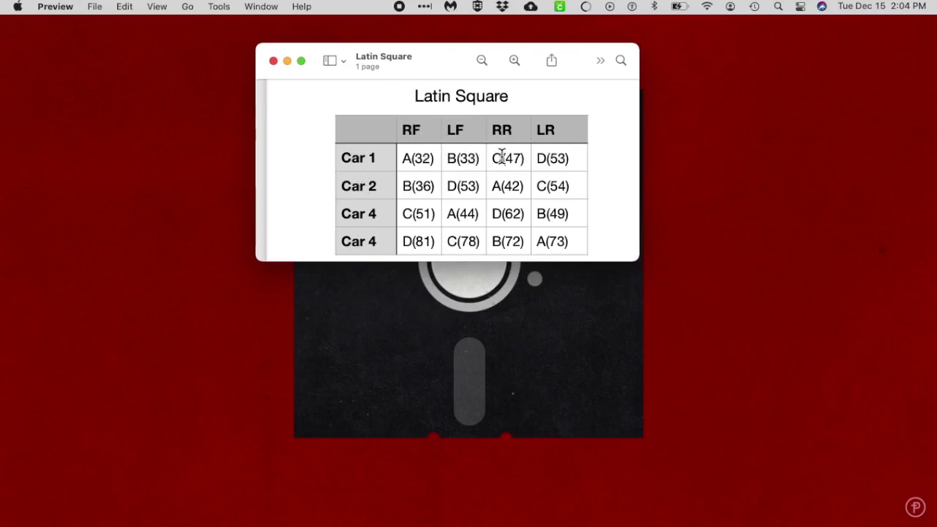
pyautogui.moveTo(431, 54); pyautogui.dragTo(205, 45)
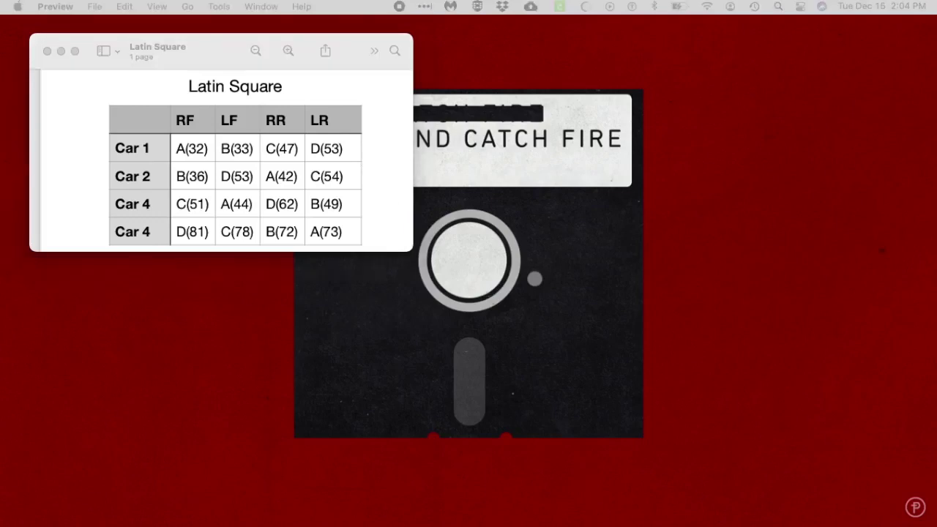
pyautogui.moveTo(671, 524); pyautogui.dragTo(825, 29)
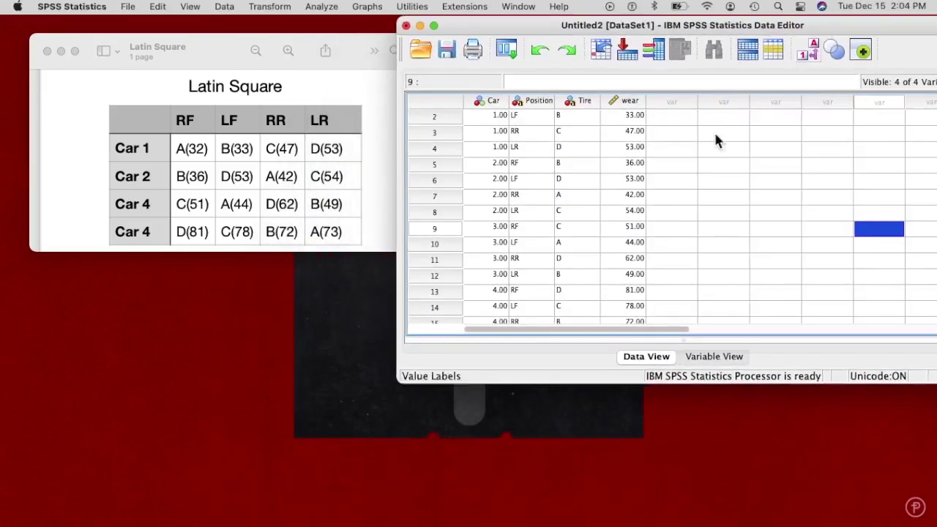
# - Switch to Variable View to see the Car, Position, Tire and wear variable definitions
pyautogui.click(707, 356)
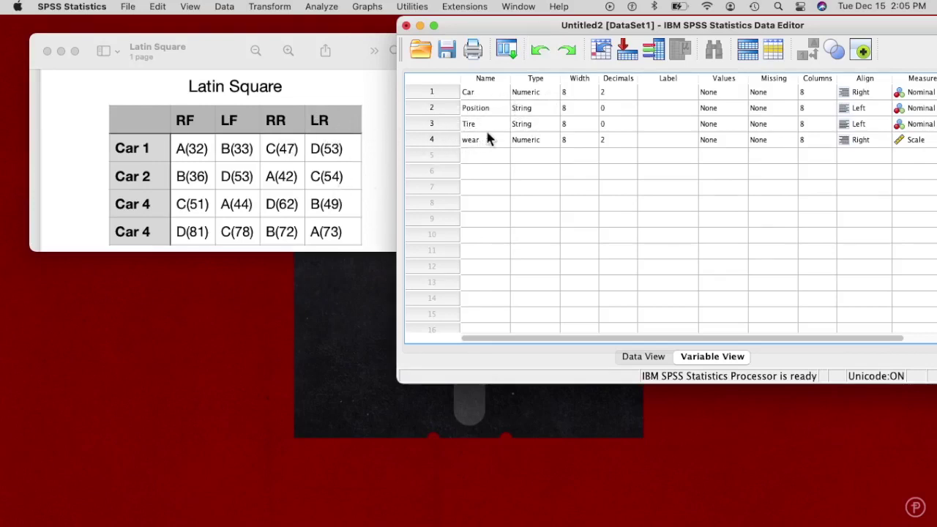
# - Return to Data View and check rows 1–16 of Car, Position, Tire and wear against the table
pyautogui.click(638, 358)
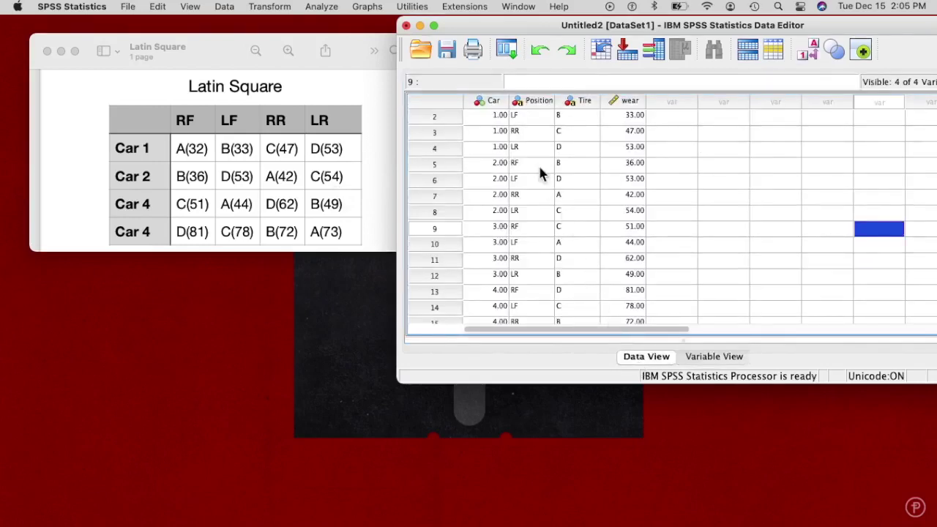
pyautogui.scroll(-2, 502, 132)
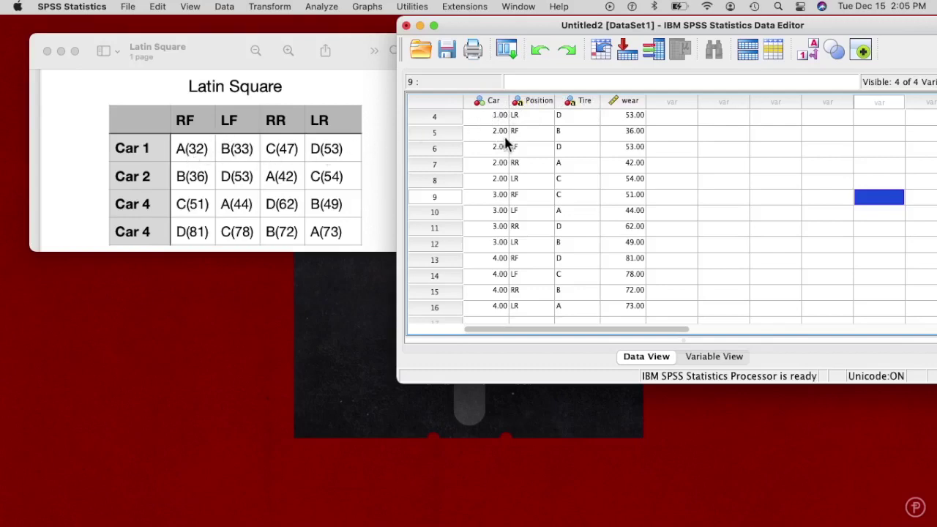
pyautogui.scroll(-3, 487, 181)
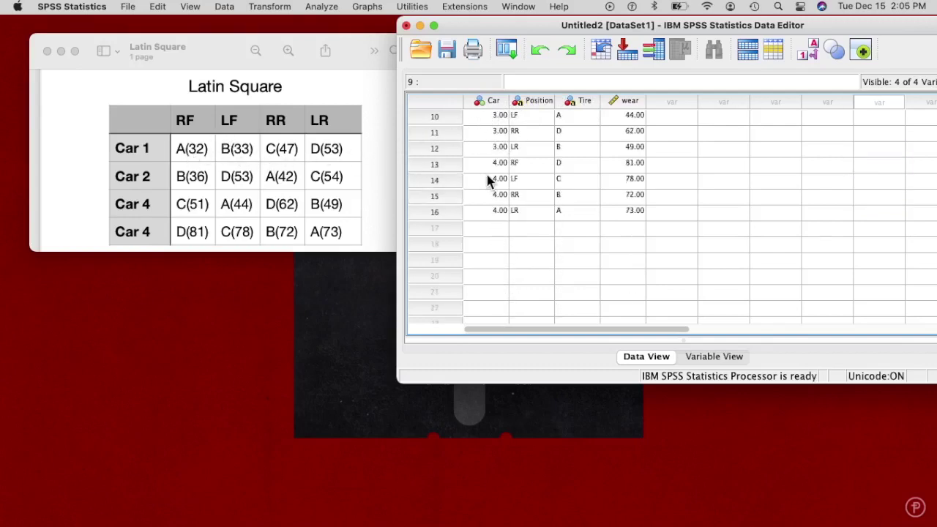
pyautogui.scroll(5, 486, 181)
pyautogui.hscroll(1, 487, 181)
pyautogui.hscroll(-1, 489, 139)
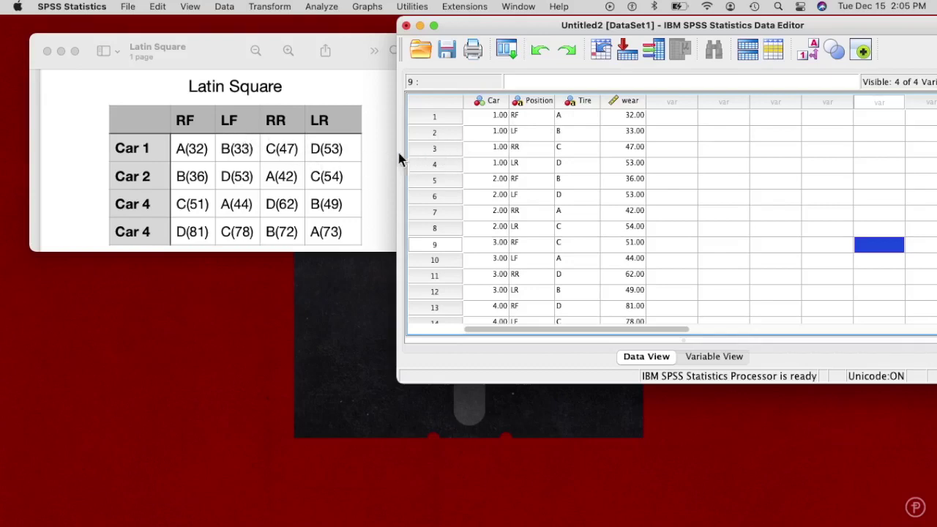
pyautogui.scroll(-5, 477, 192)
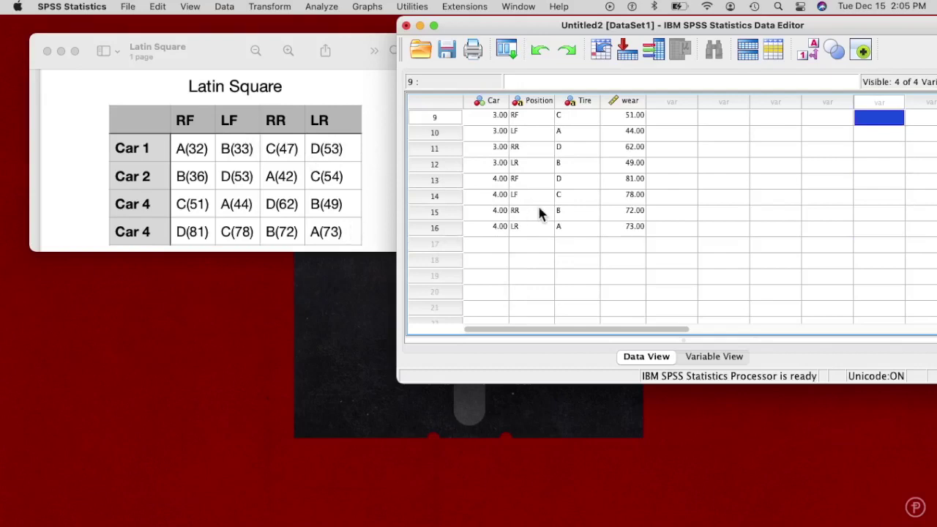
pyautogui.scroll(5, 539, 212)
pyautogui.scroll(-1, 536, 212)
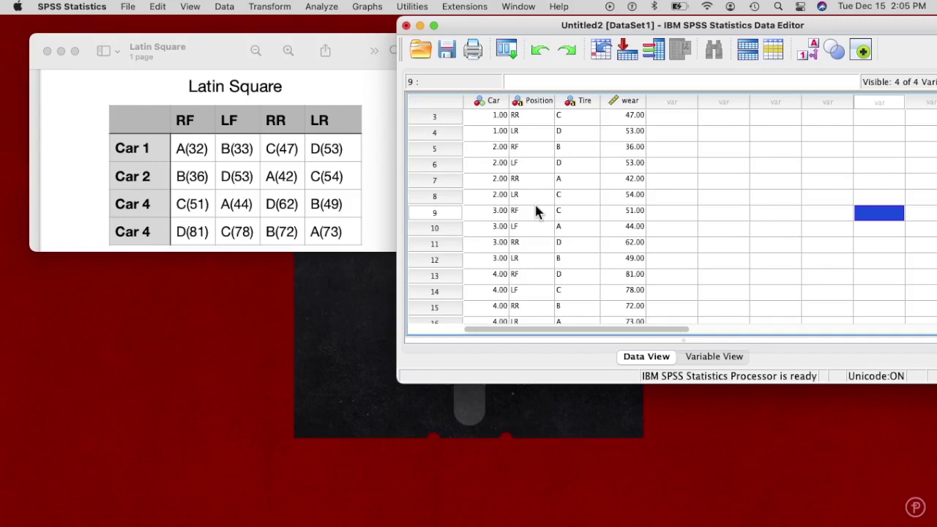
pyautogui.click(410, 5)
# - Start a General Linear Model Univariate analysis and place its dialog beside the data
pyautogui.moveTo(330, 6)
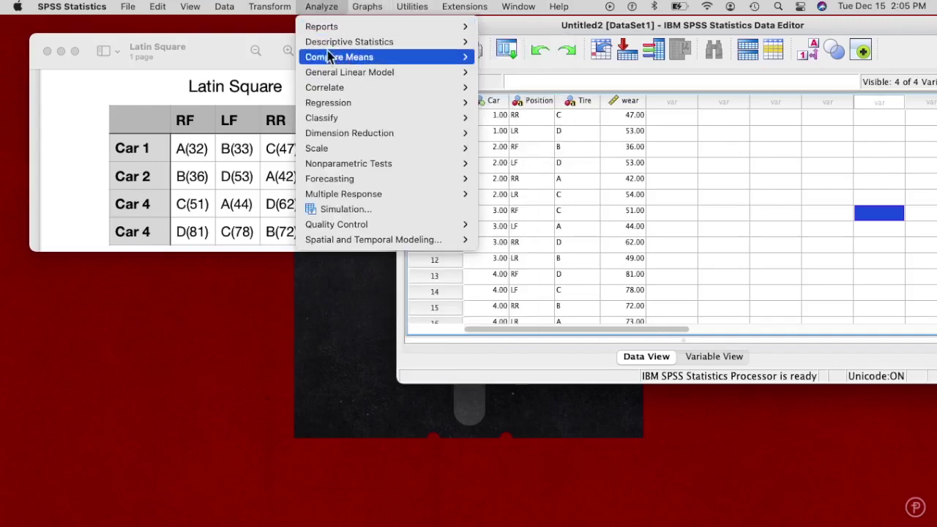
pyautogui.moveTo(331, 59)
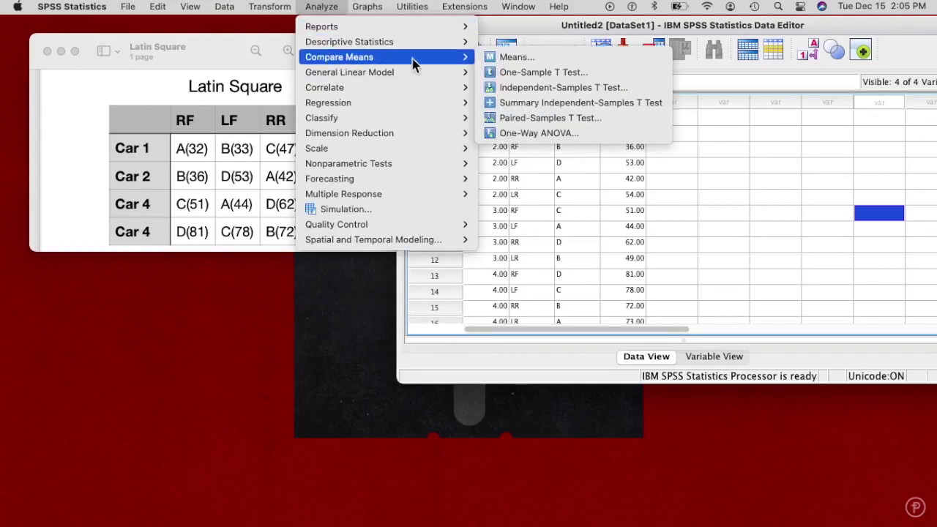
pyautogui.moveTo(427, 73)
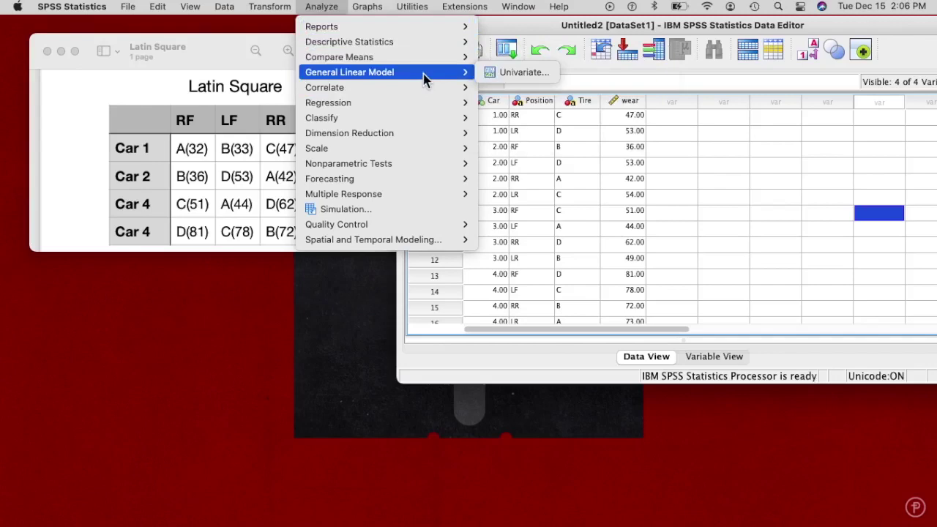
pyautogui.click(486, 72)
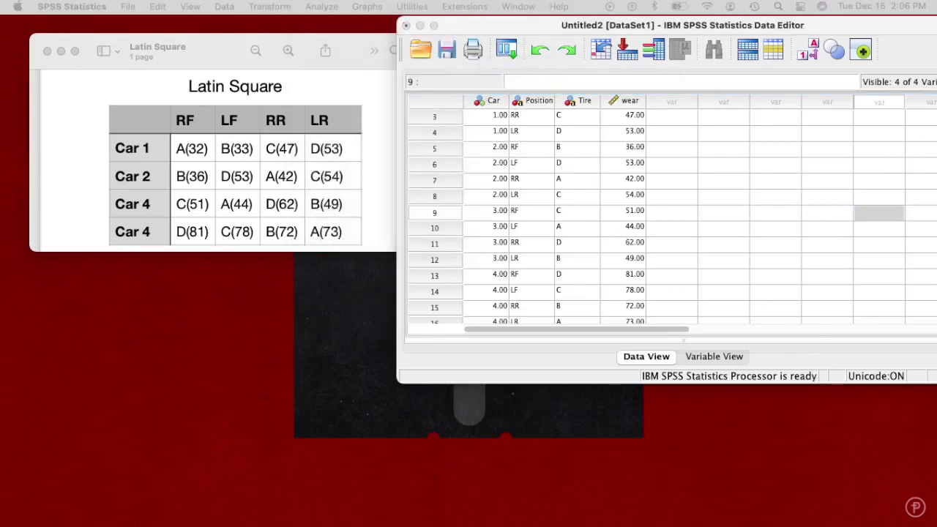
pyautogui.moveTo(438, 428); pyautogui.dragTo(557, 98)
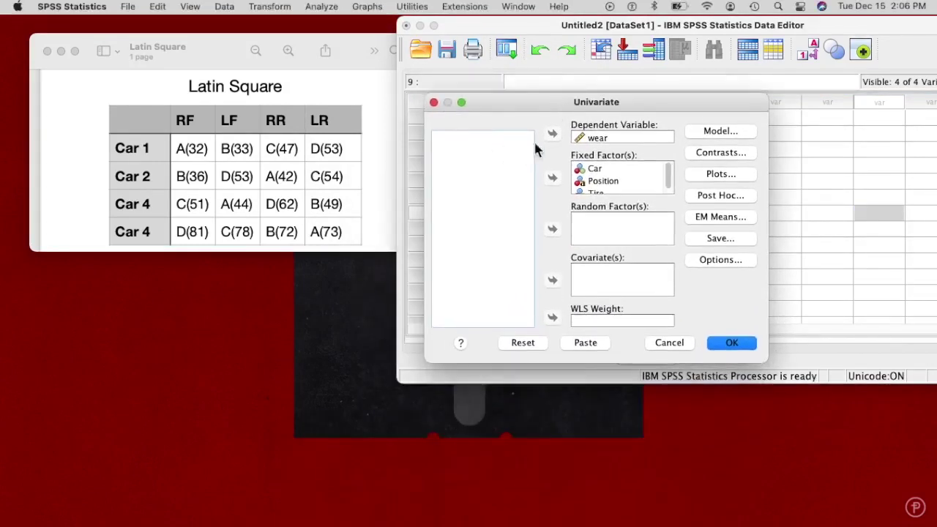
# - Clear the old settings by removing wear from Dependent and Car, Position, Tire from Fixed Factors
pyautogui.click(611, 139)
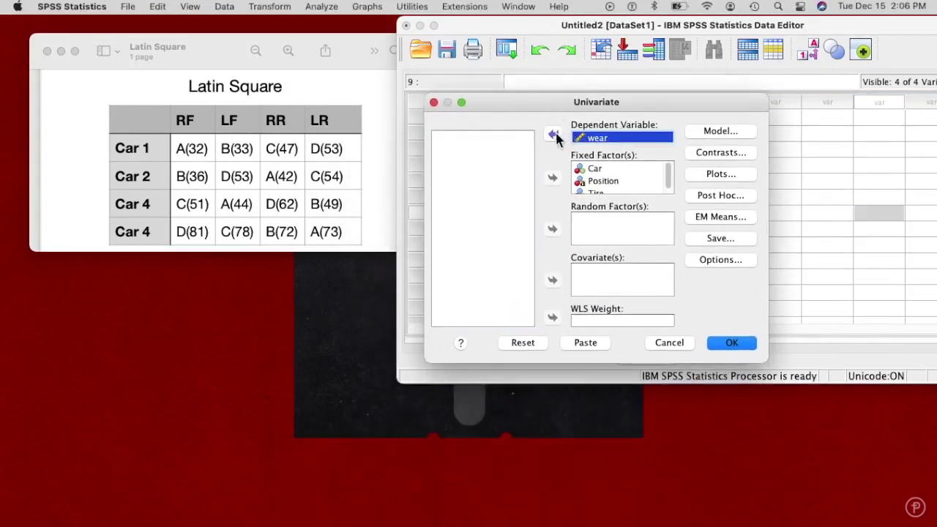
pyautogui.click(552, 133)
pyautogui.click(596, 169)
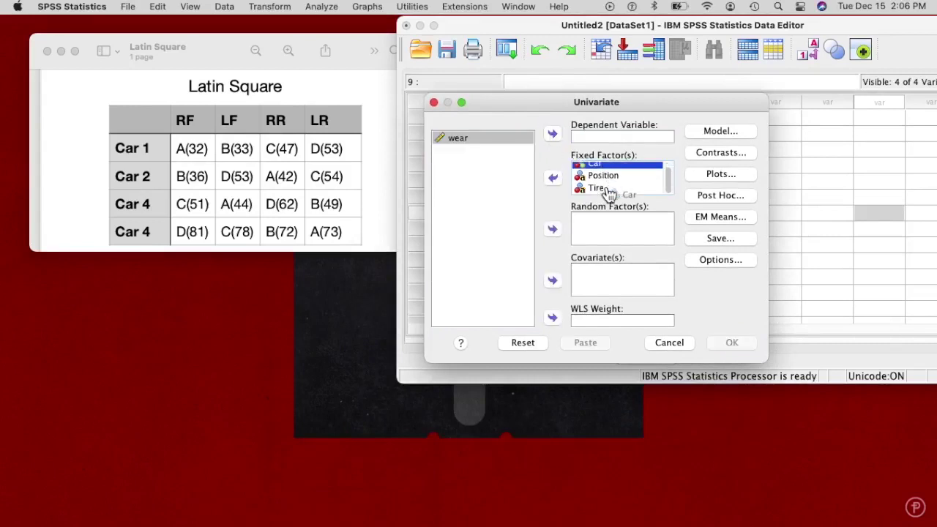
pyautogui.click(552, 178)
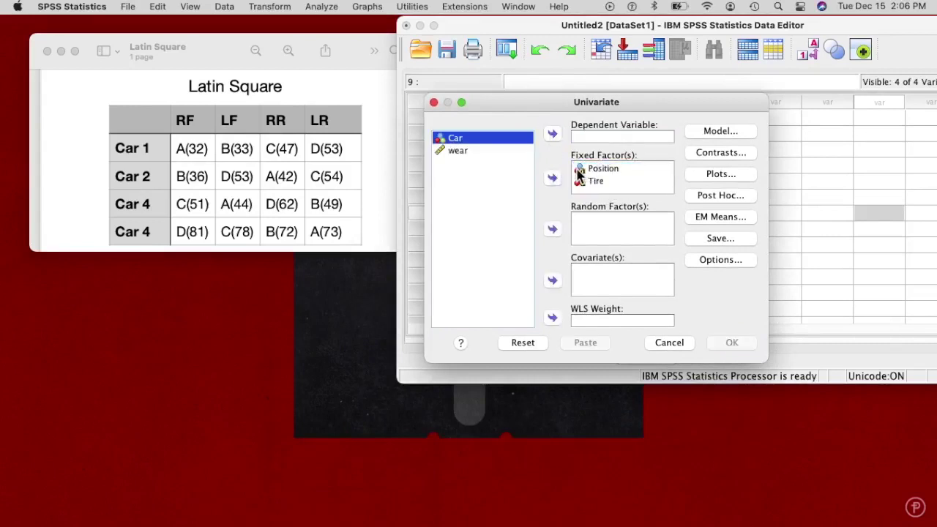
pyautogui.click(586, 169)
pyautogui.click(552, 177)
pyautogui.click(585, 169)
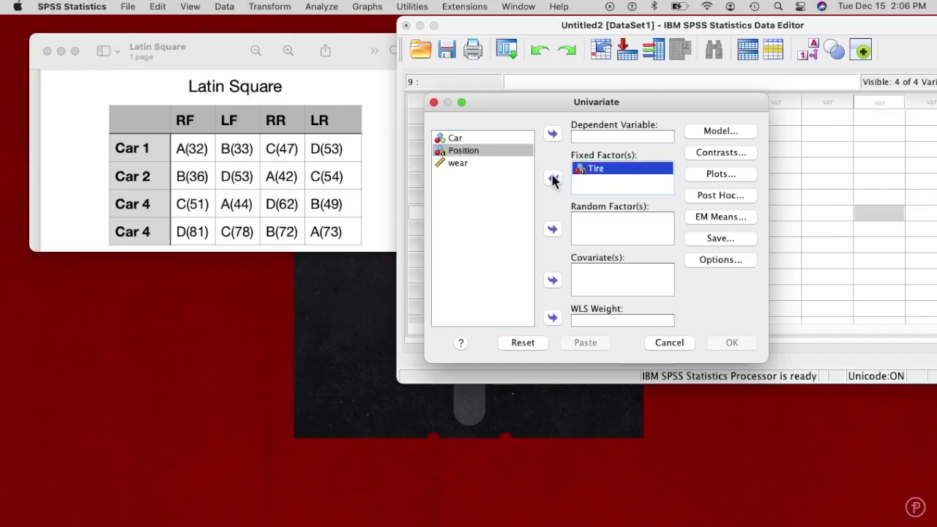
pyautogui.click(552, 177)
# - Make wear the dependent variable and add Car, Position and Tire as fixed factors
pyautogui.click(484, 138)
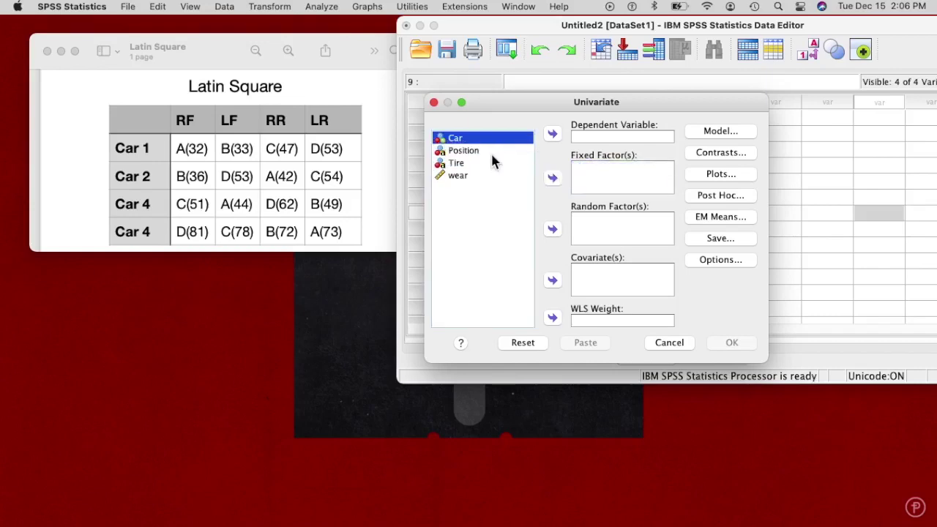
pyautogui.click(485, 175)
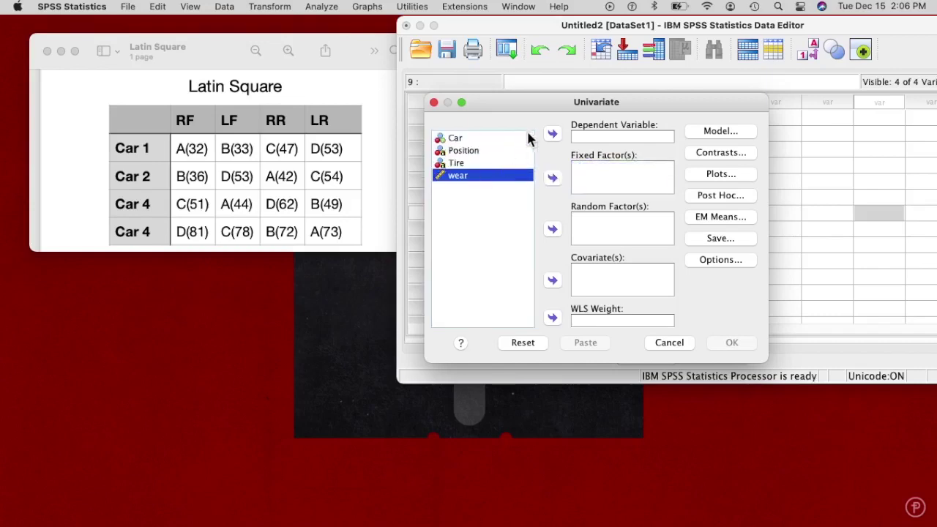
pyautogui.click(553, 134)
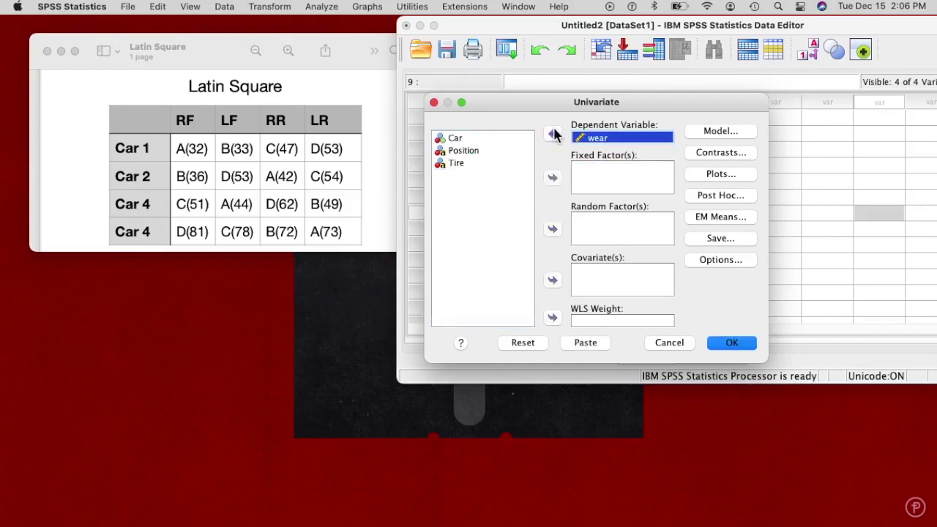
pyautogui.click(491, 142)
pyautogui.hotkey('shift', 'Down')
pyautogui.hotkey('shift', 'Down')
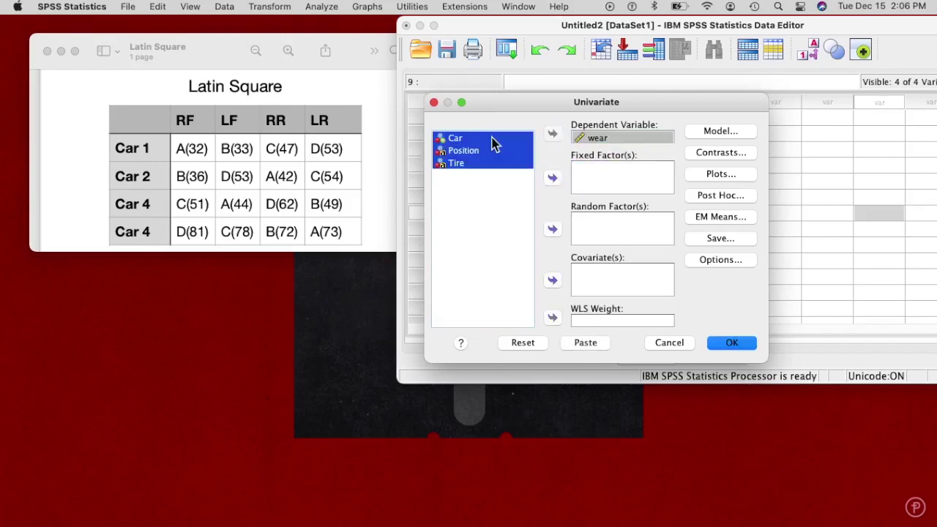
pyautogui.click(554, 181)
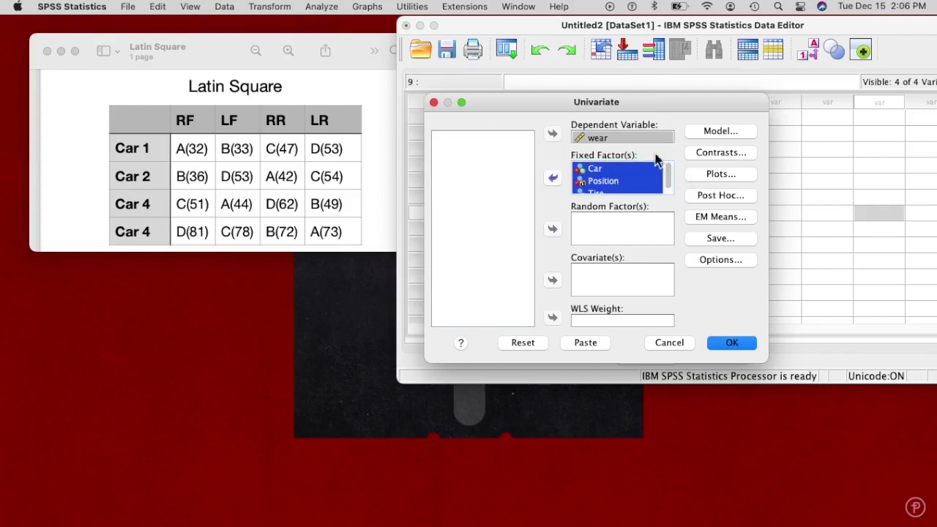
pyautogui.click(708, 131)
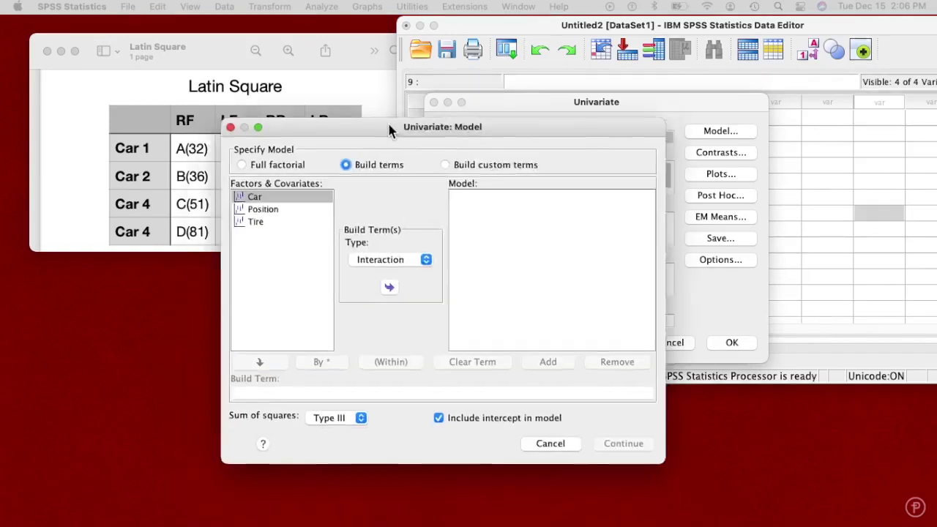
# - Under Build terms, add a Car*Position*Tire interaction term to the model
pyautogui.moveTo(388, 129); pyautogui.dragTo(439, 41)
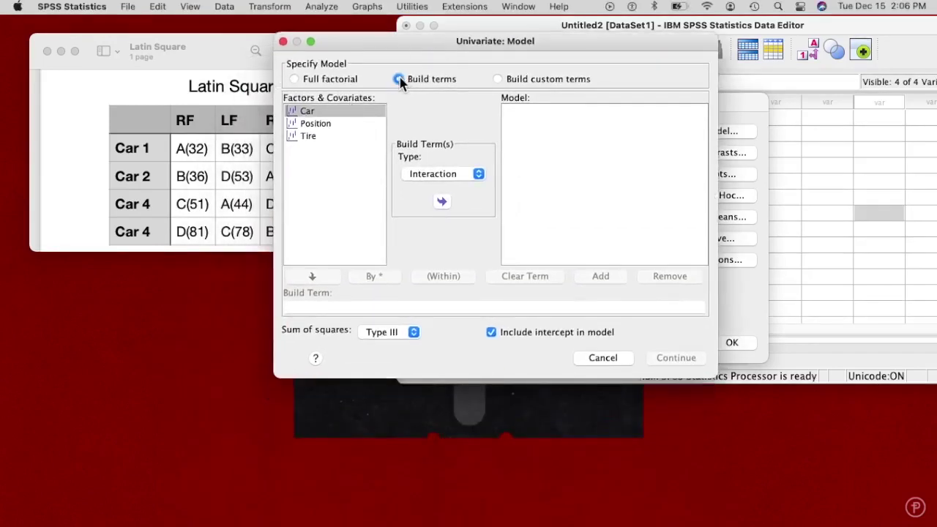
pyautogui.click(331, 110)
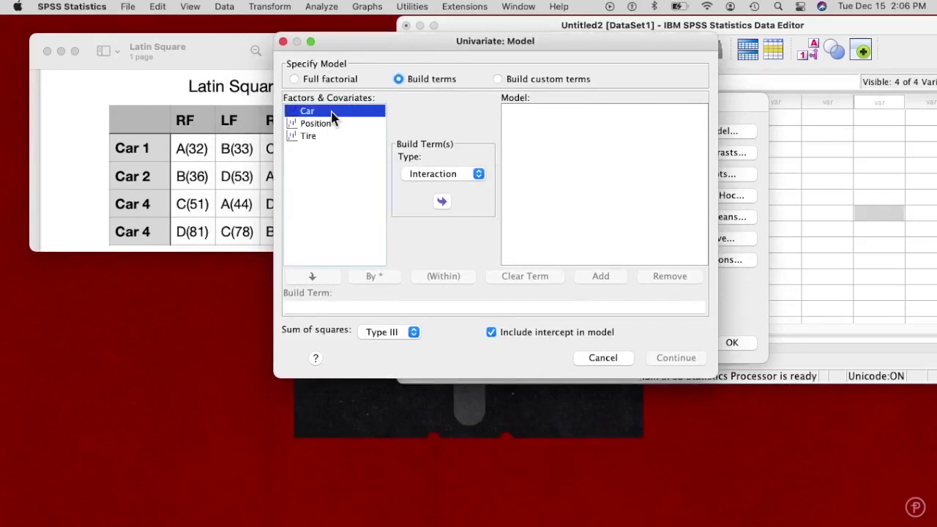
pyautogui.hotkey('shift', 'Down')
pyautogui.hotkey('shift', 'Down')
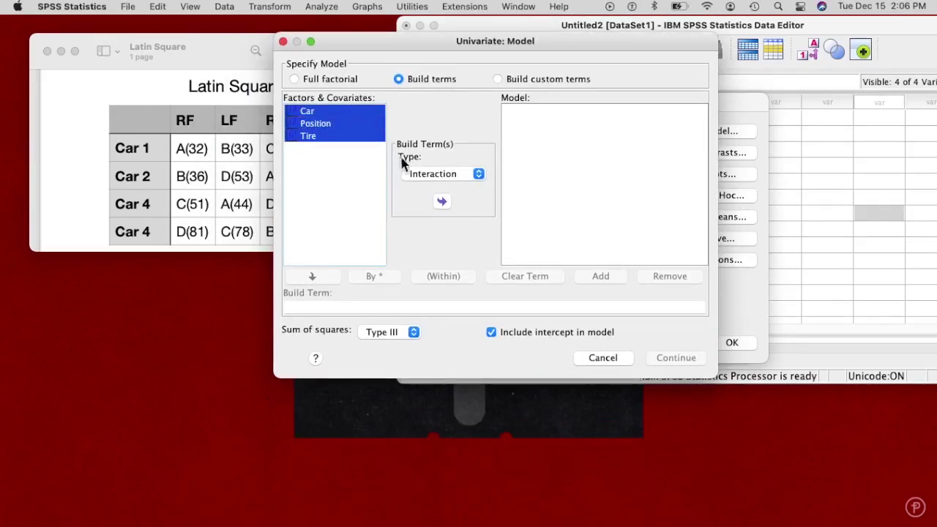
pyautogui.click(440, 205)
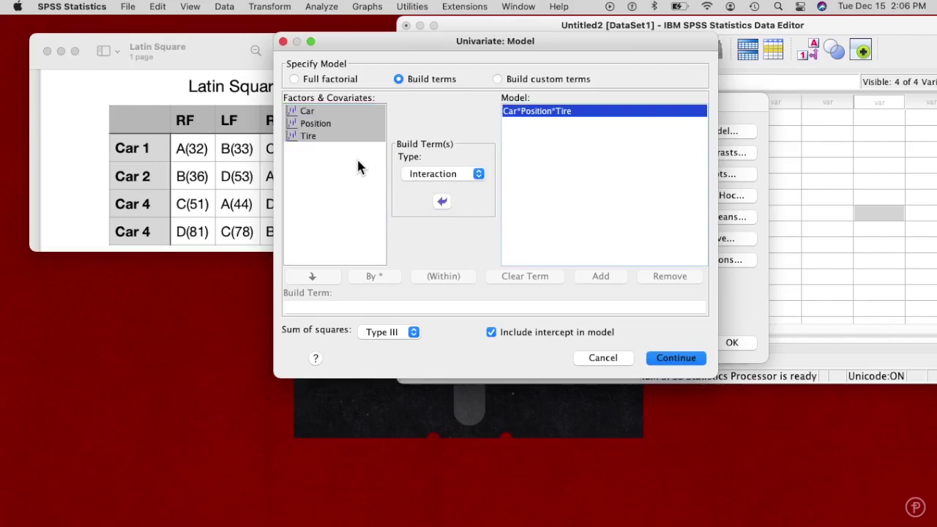
pyautogui.click(416, 175)
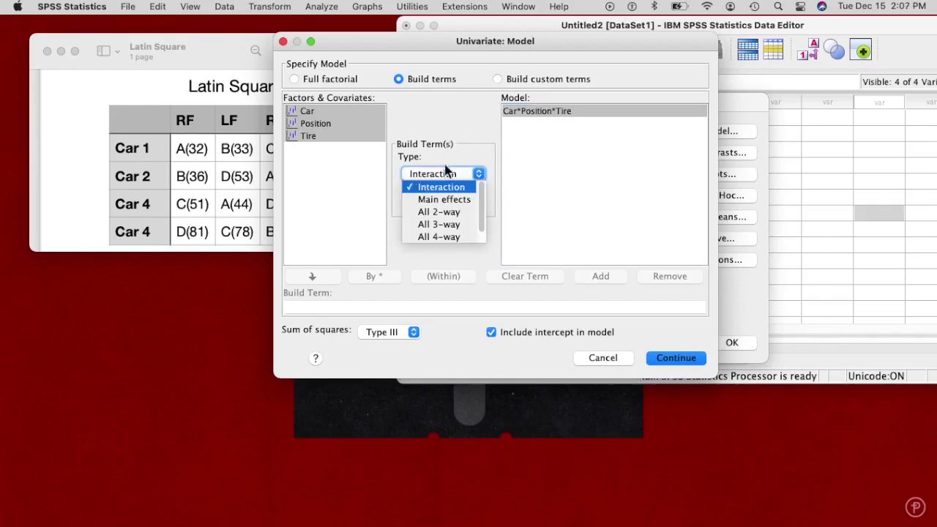
# - Switch the term type to Main effects and remove the Car*Position*Tire interaction term
pyautogui.click(440, 199)
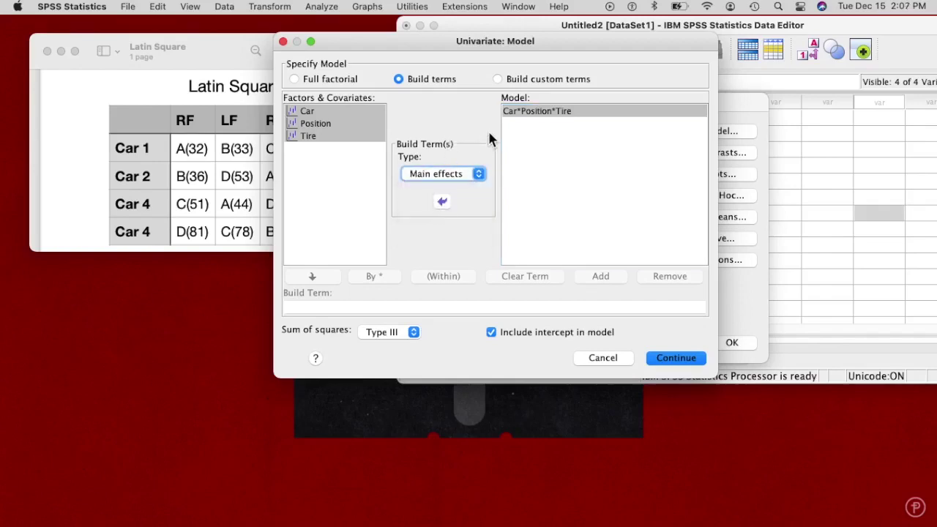
pyautogui.click(554, 112)
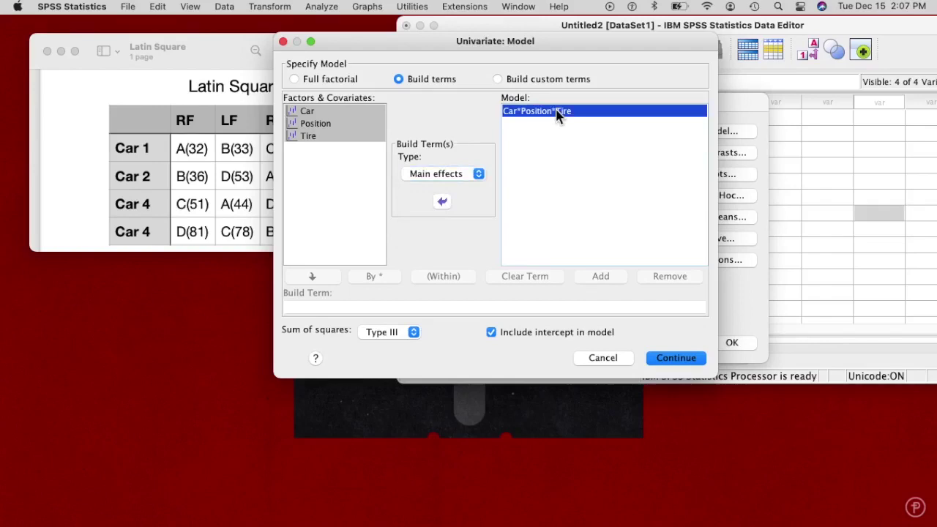
pyautogui.click(443, 201)
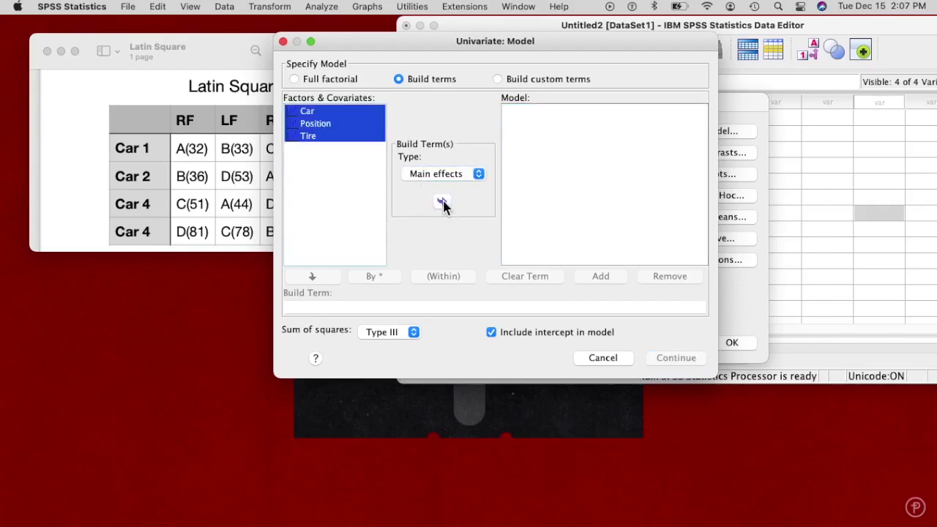
# - Add Car, Position and Tire individually as main effects and confirm the model
pyautogui.click(347, 136)
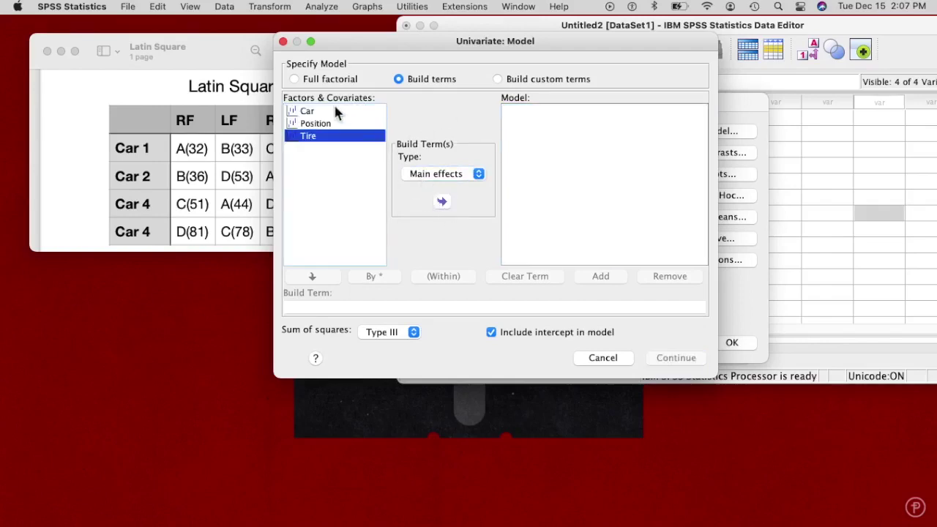
pyautogui.click(335, 111)
pyautogui.click(443, 202)
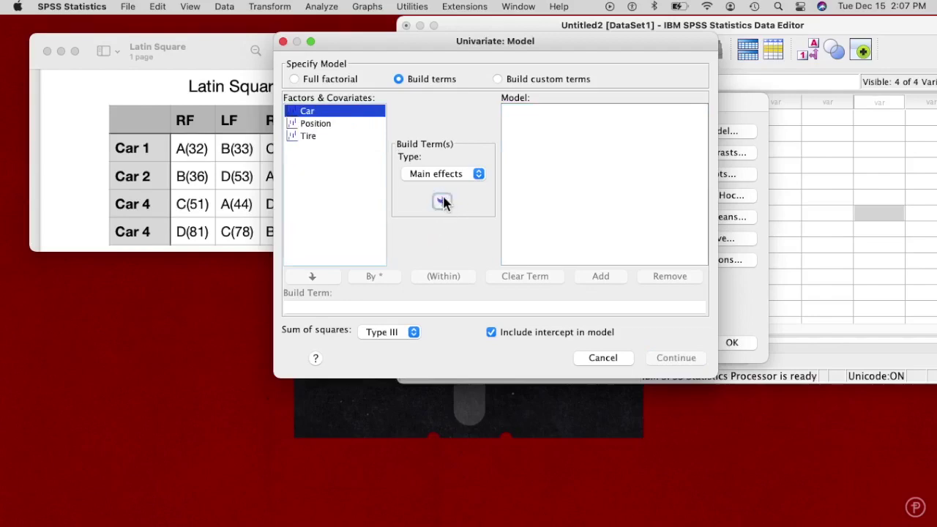
pyautogui.click(351, 124)
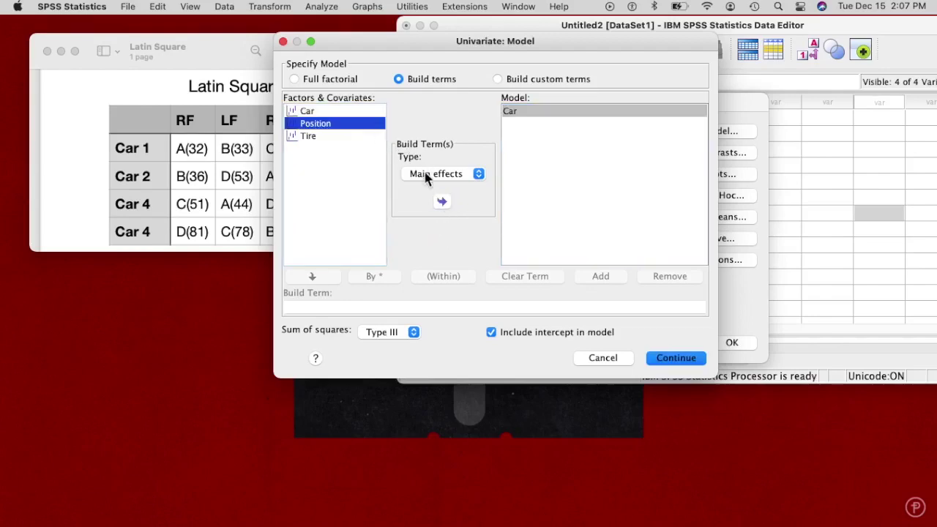
pyautogui.click(441, 201)
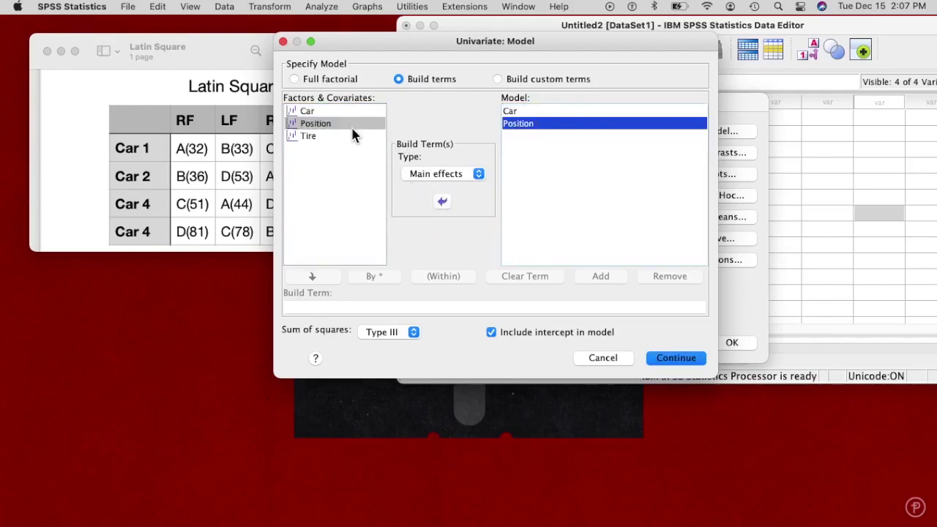
pyautogui.click(354, 136)
pyautogui.click(441, 203)
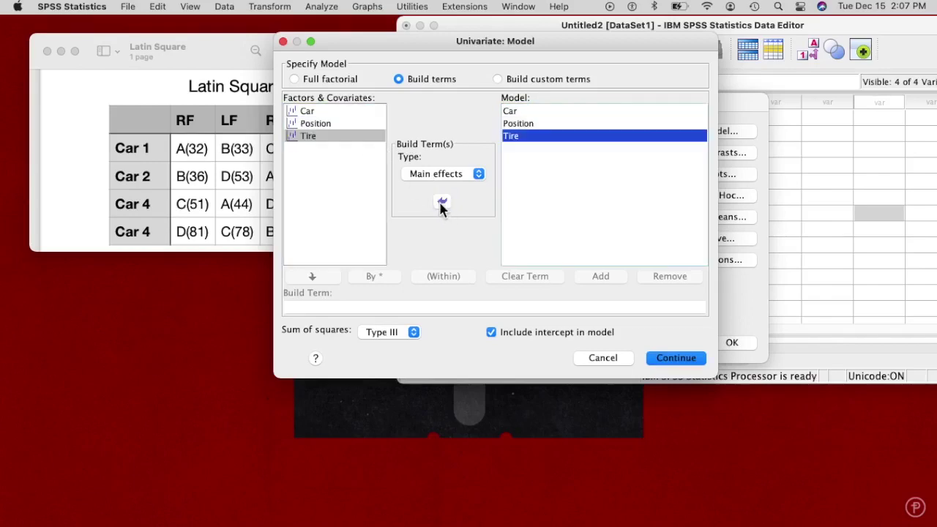
pyautogui.click(664, 358)
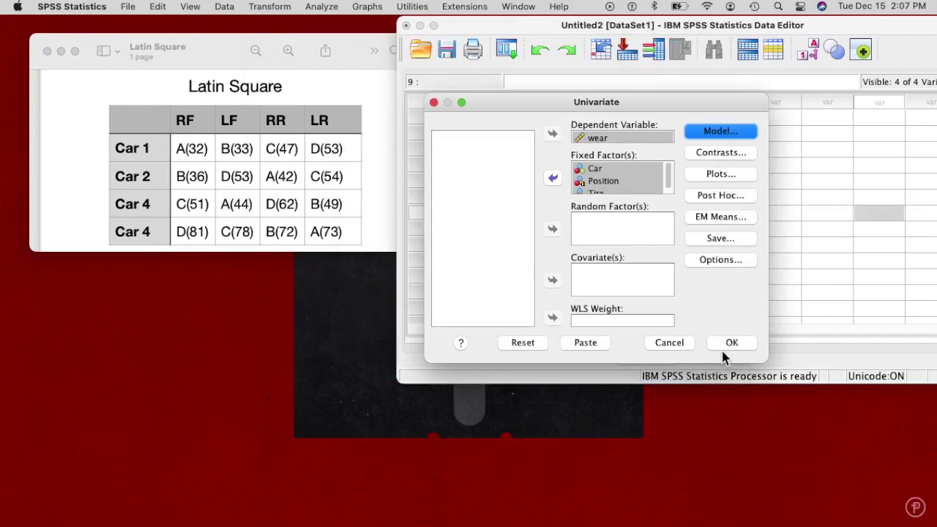
# - Run the main-effects ANOVA and bring the Output Viewer up over the data
pyautogui.click(734, 343)
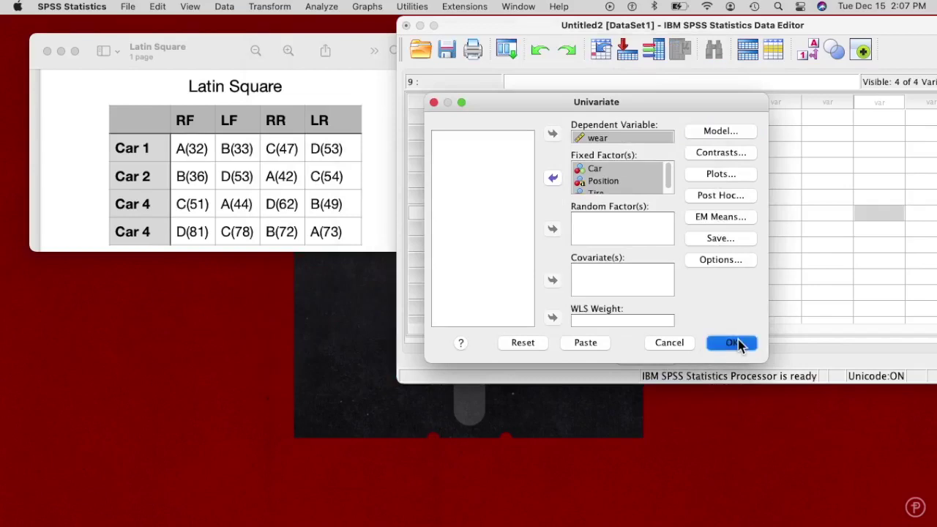
pyautogui.click(734, 343)
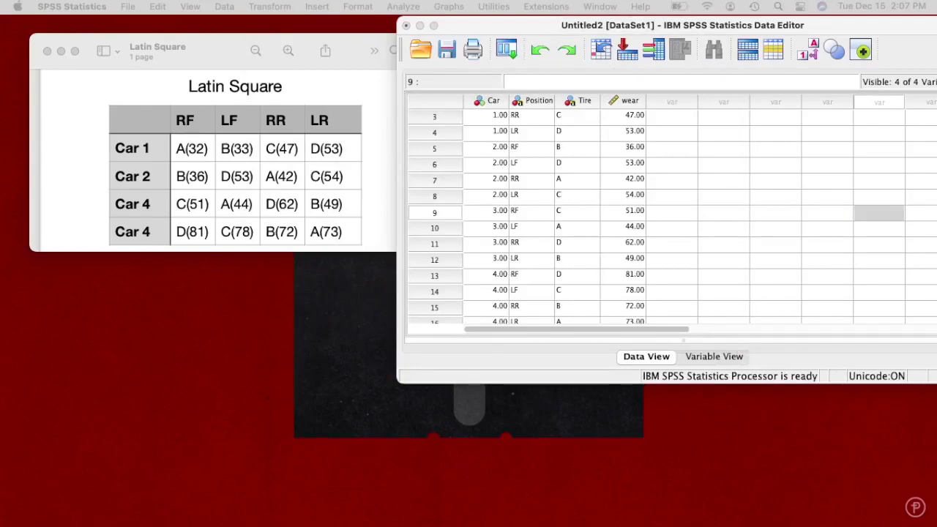
pyautogui.moveTo(521, 505); pyautogui.dragTo(639, 59)
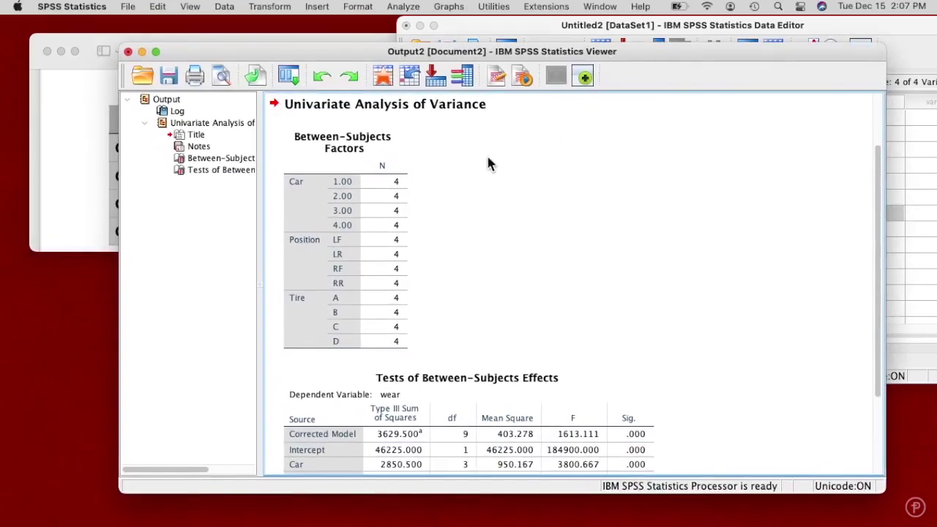
# - Review the Between-Subjects Effects results: Car F=3800.667, Position F=178.000, Tire F=860.667, all significant
pyautogui.scroll(-3, 486, 155)
pyautogui.click(497, 342)
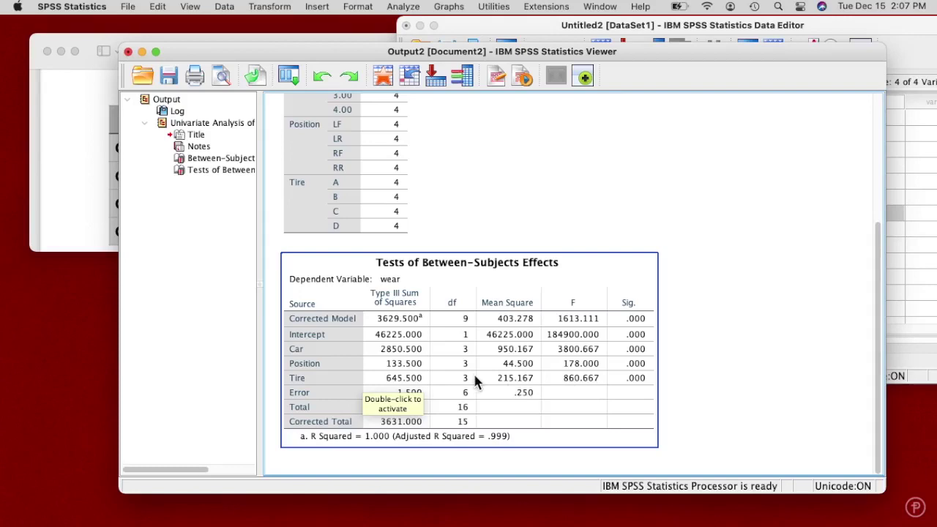
pyautogui.scroll(5, 474, 378)
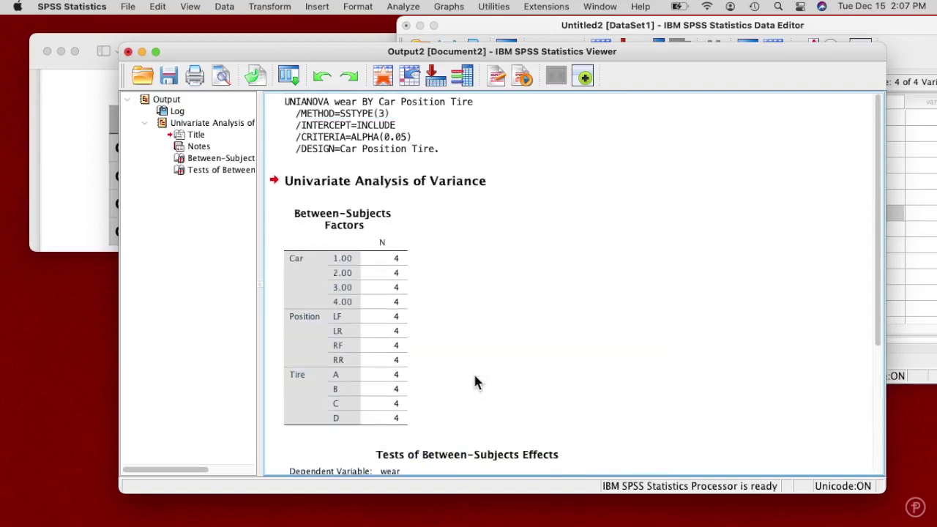
pyautogui.scroll(-5, 474, 378)
pyautogui.click(429, 236)
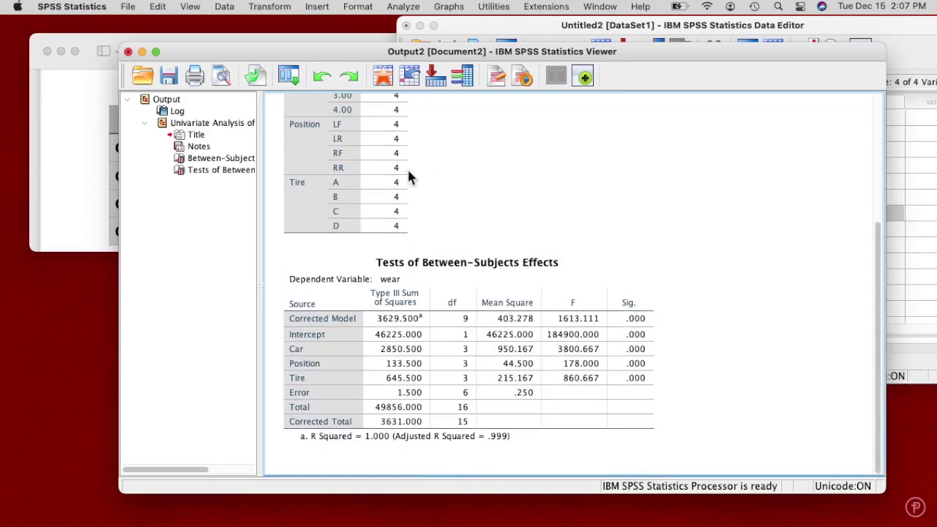
pyautogui.click(344, 164)
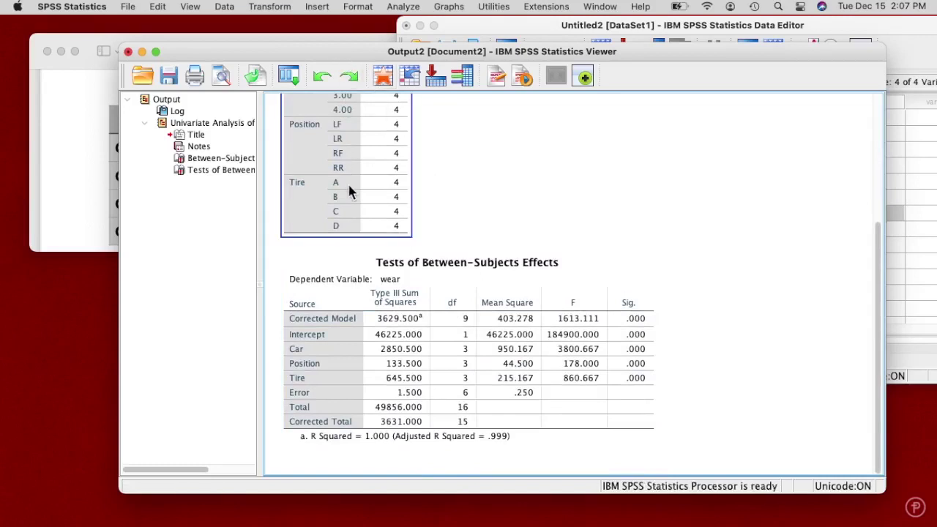
pyautogui.click(353, 32)
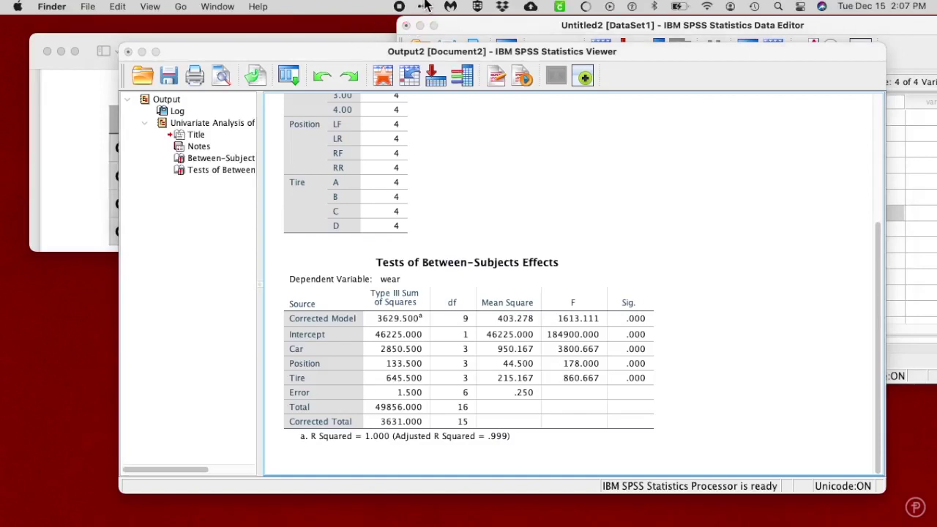